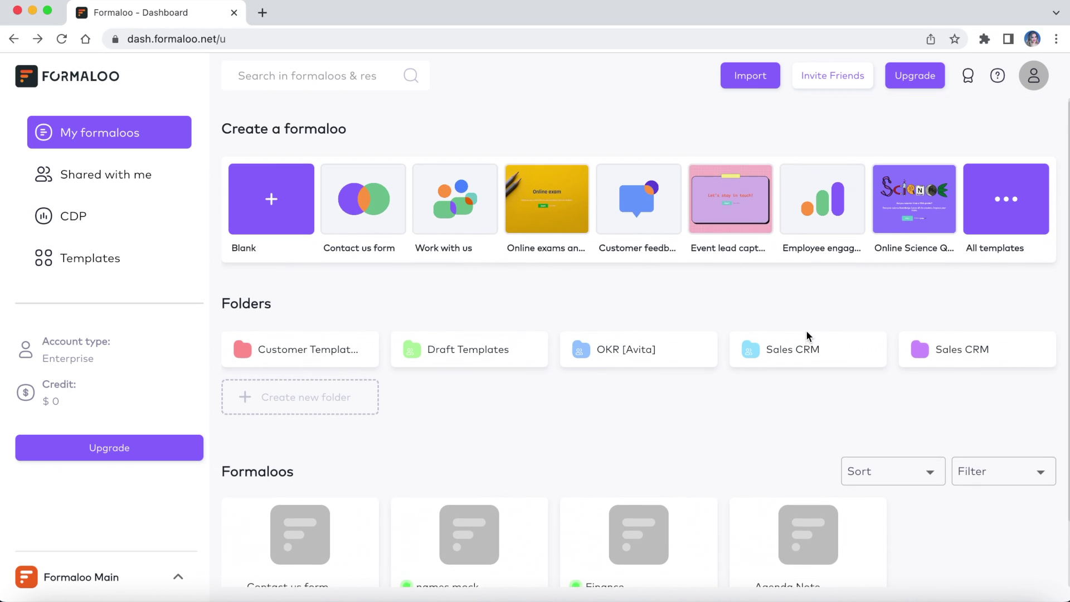
Open the Sales CRM folder from the dashboard's Folders section
click(827, 336)
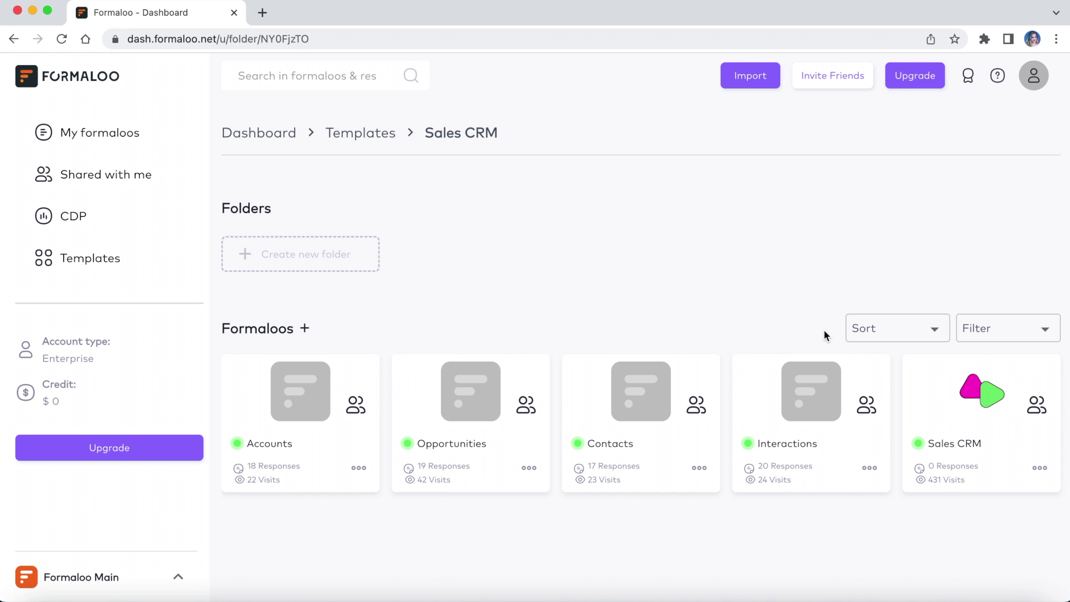
Open the Sales CRM formaloo and go to its App Builder page
click(967, 449)
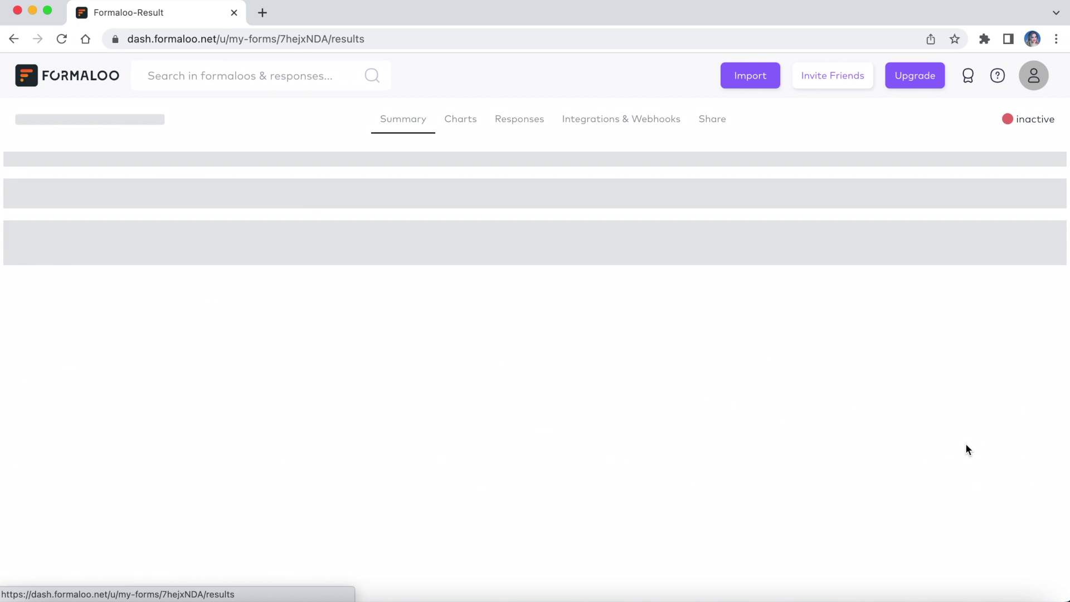
click(422, 451)
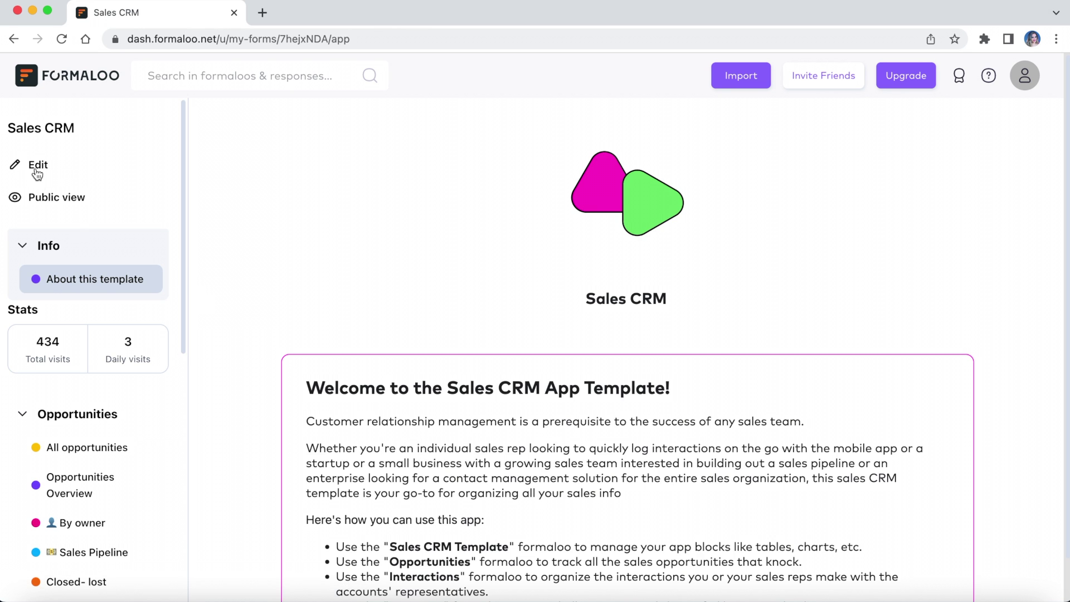
click(38, 165)
scroll(107, 336, down, 10)
scroll(107, 336, down, 5)
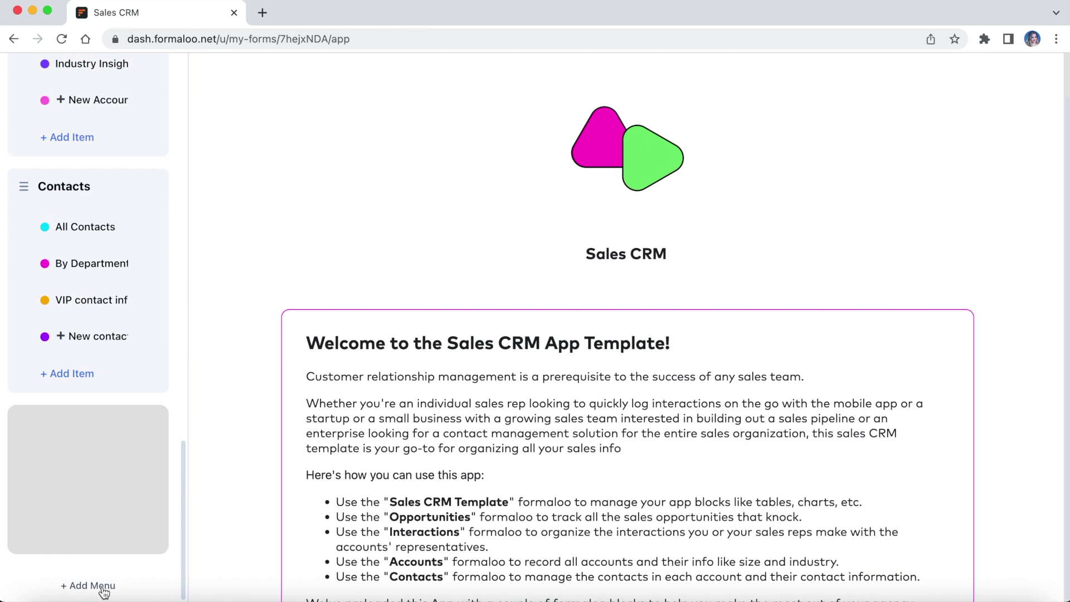
click(104, 590)
click(74, 535)
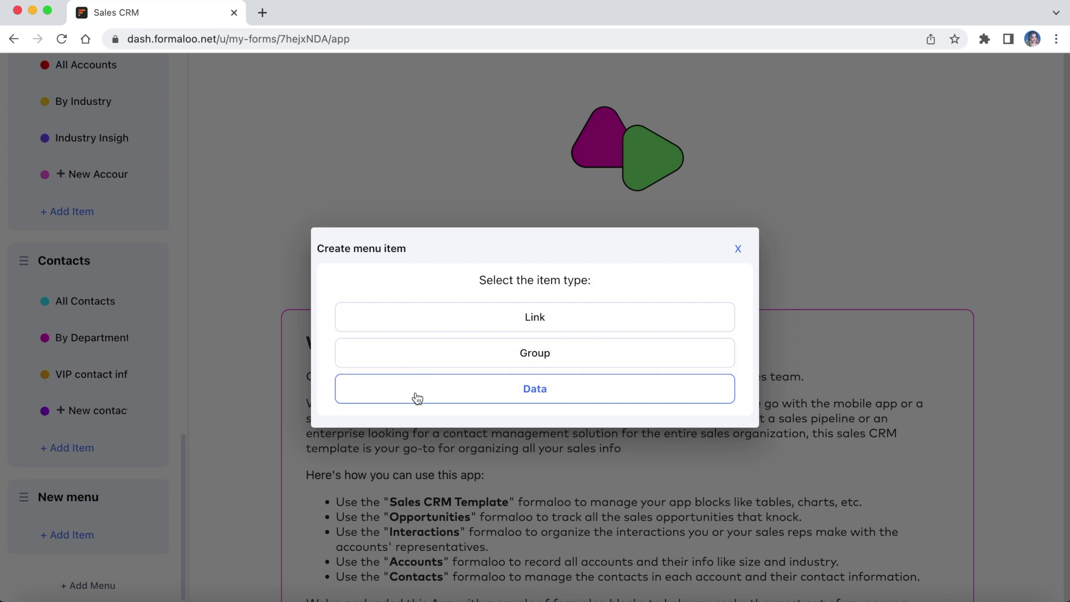
click(417, 316)
text(Fo)
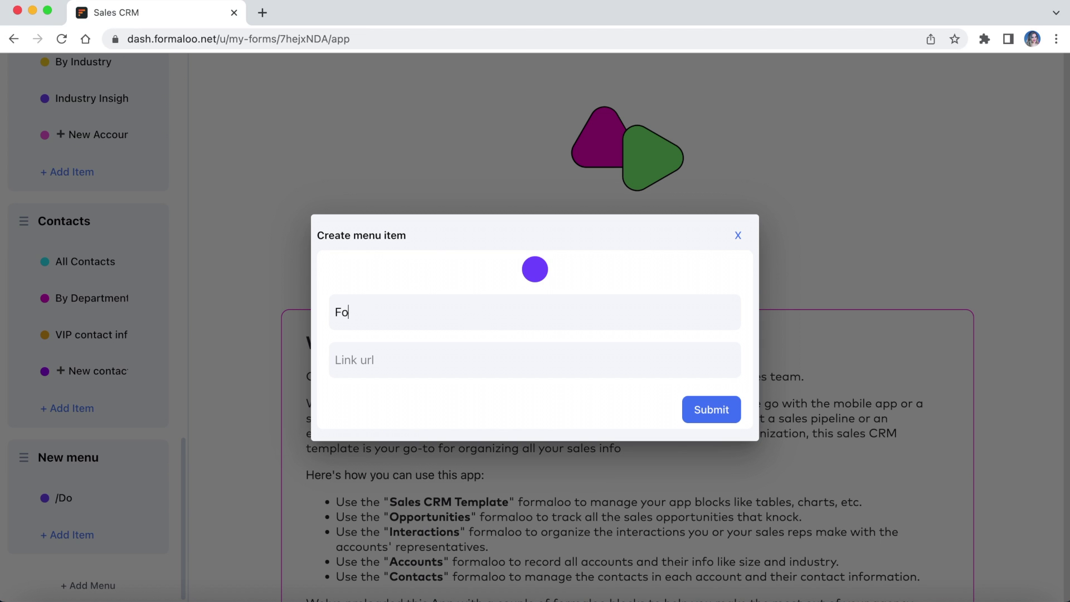
text(te)
click(418, 360)
text(https://formaloo.com)
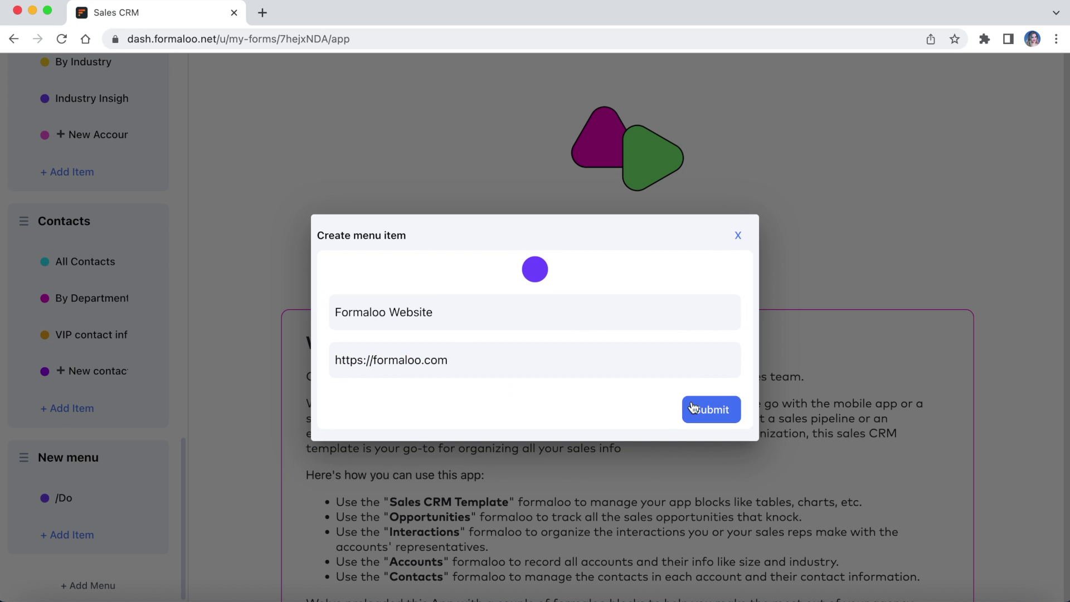
click(711, 416)
click(67, 535)
Create a Formaloo group holding a 'Formaloo contact' item that shows Contacts - Copy data
click(483, 322)
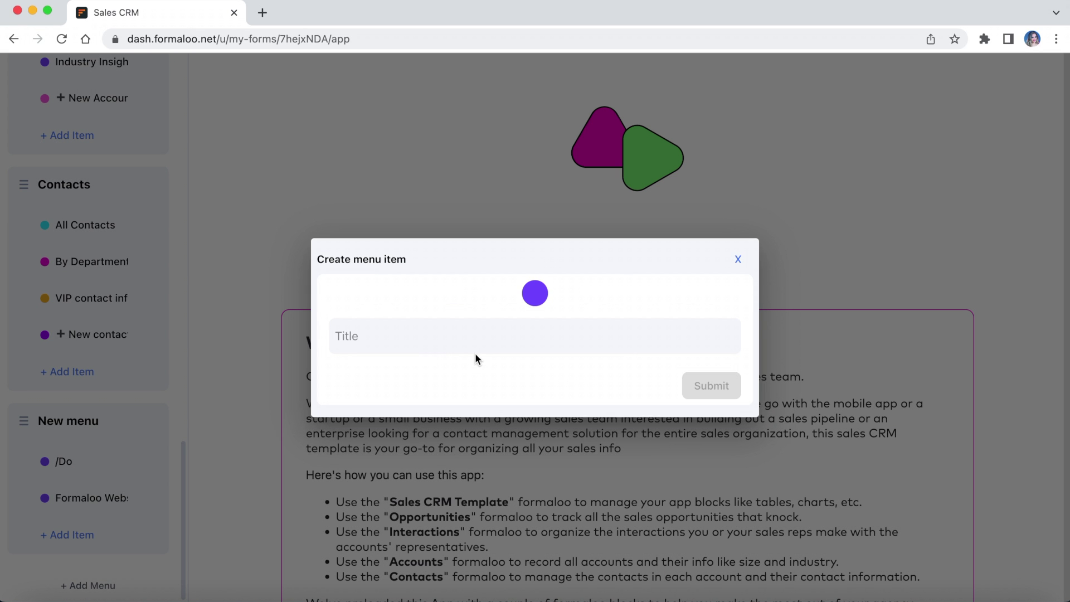
text(Formaloo Groups)
click(711, 385)
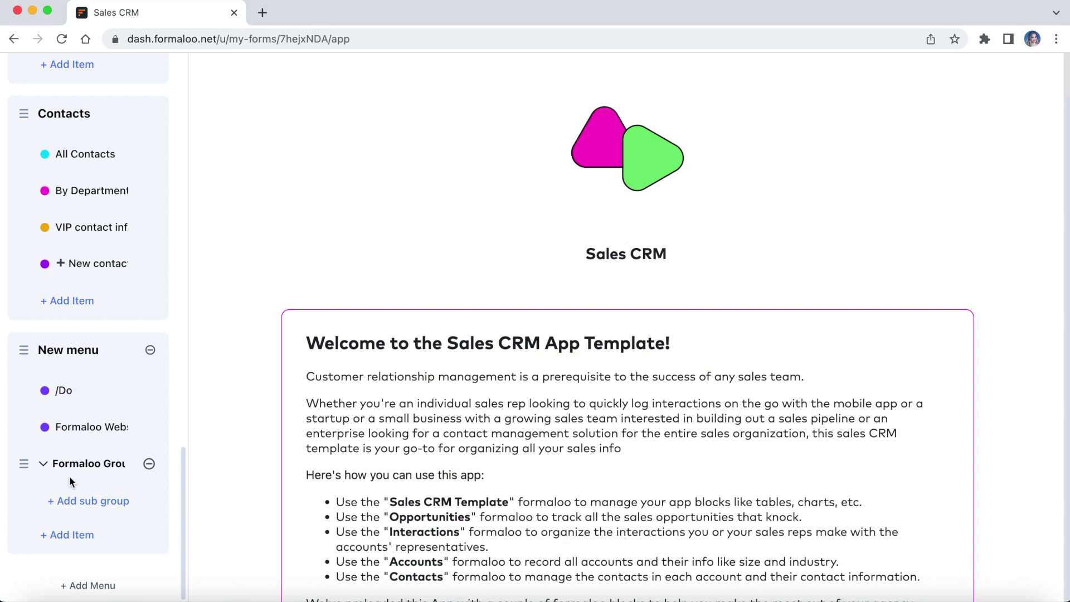
click(93, 500)
click(535, 371)
text(Formaloo con)
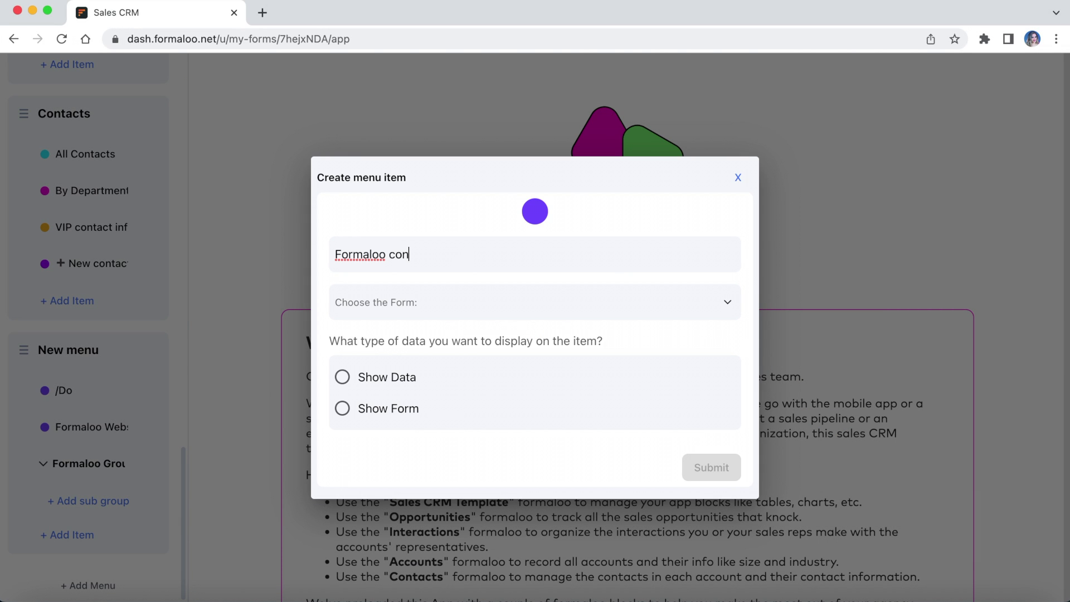
text(tact)
click(502, 301)
click(393, 404)
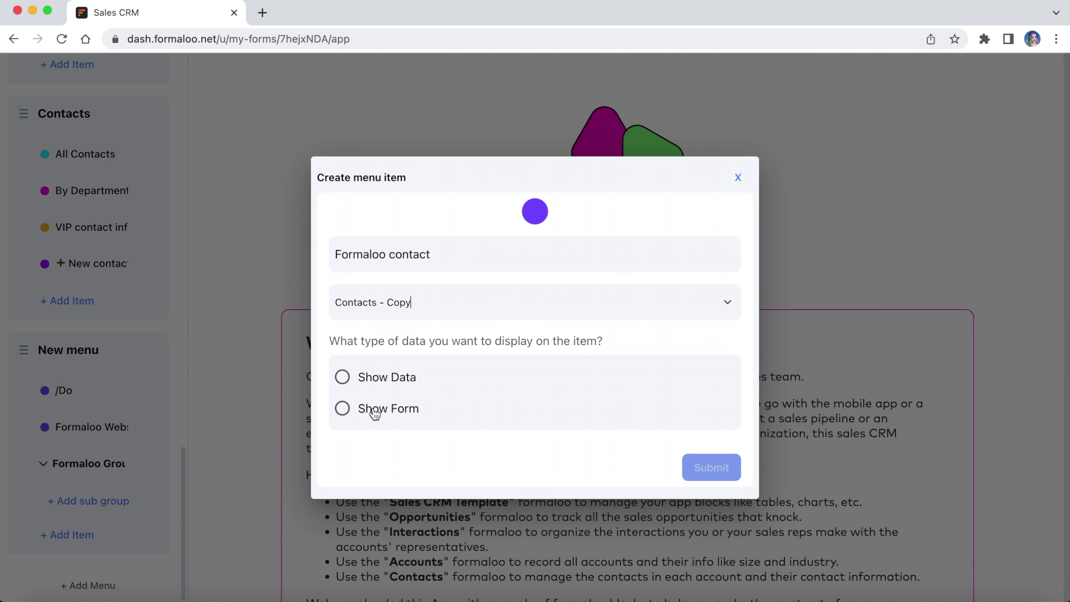
click(344, 378)
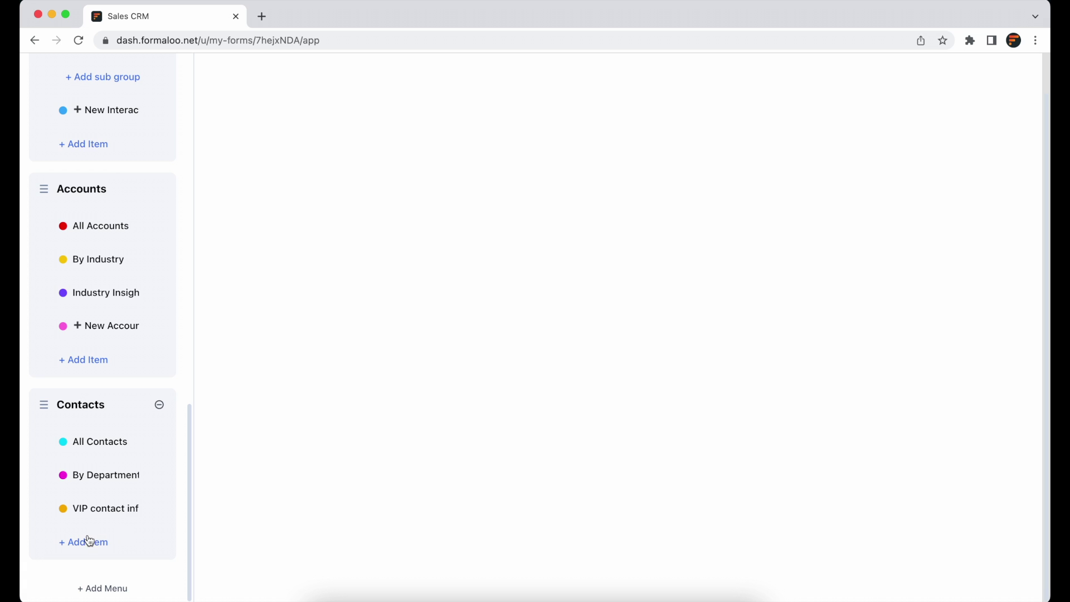
Add a 'New contact' item that shows the Contacts form for entry
click(85, 542)
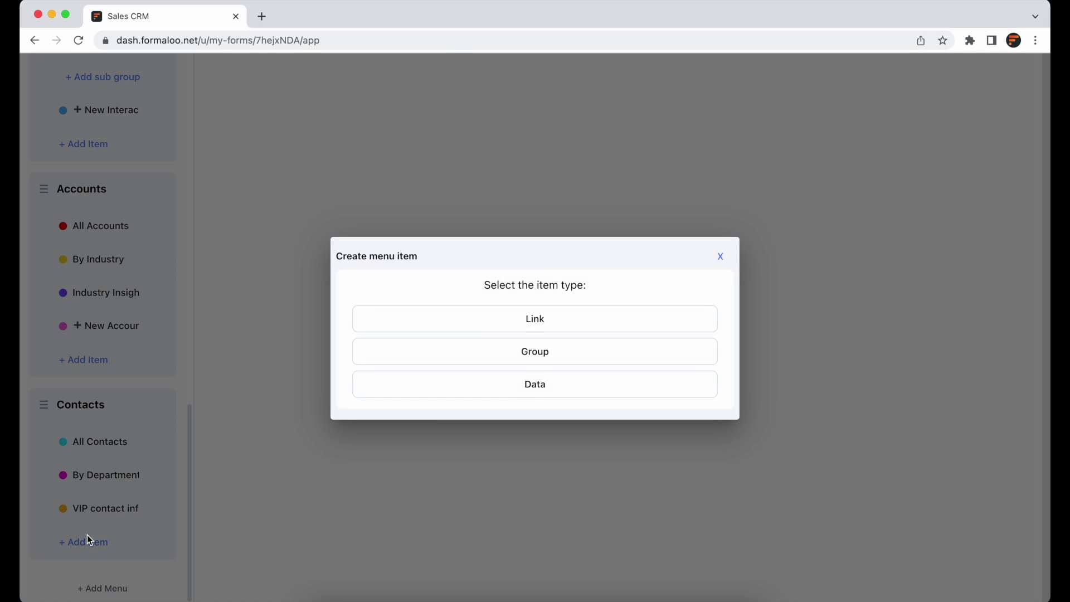
click(559, 384)
text(+ New contact)
click(475, 305)
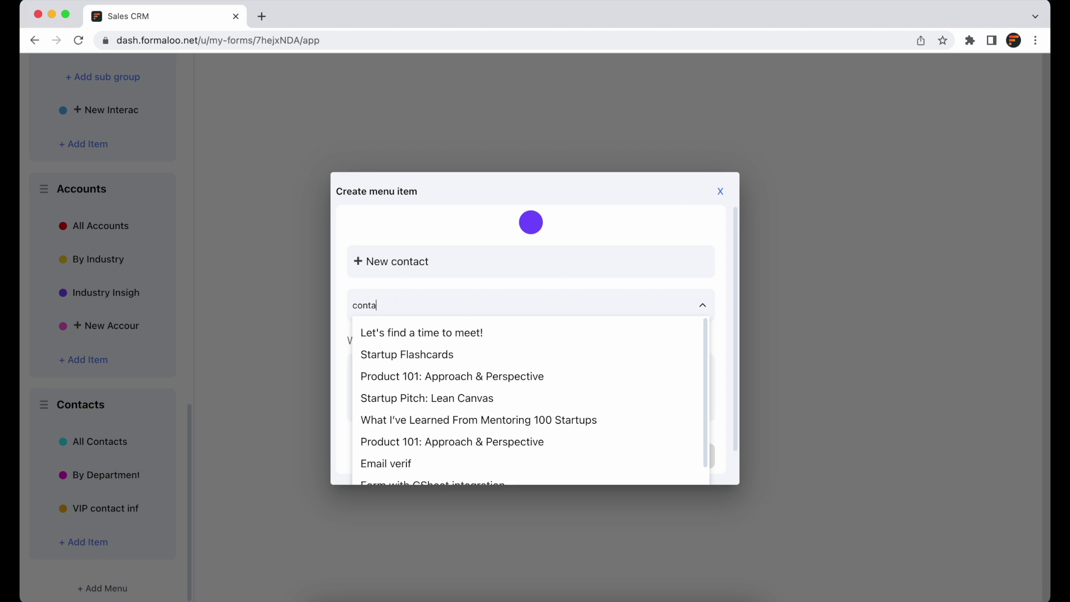
text(contact)
click(384, 333)
click(359, 403)
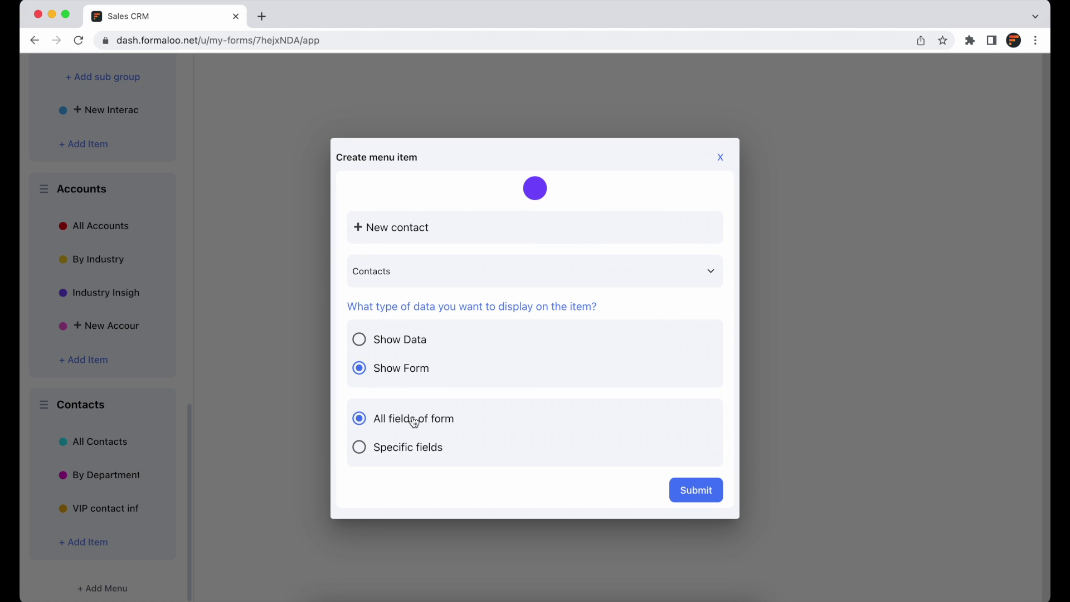
click(696, 490)
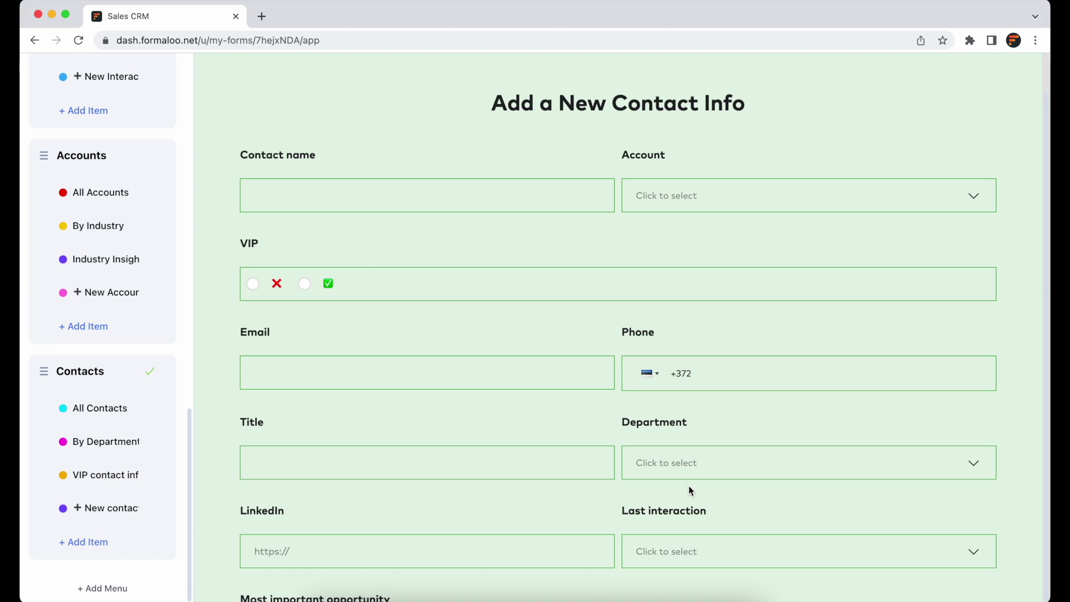
scroll(688, 486, down, 3)
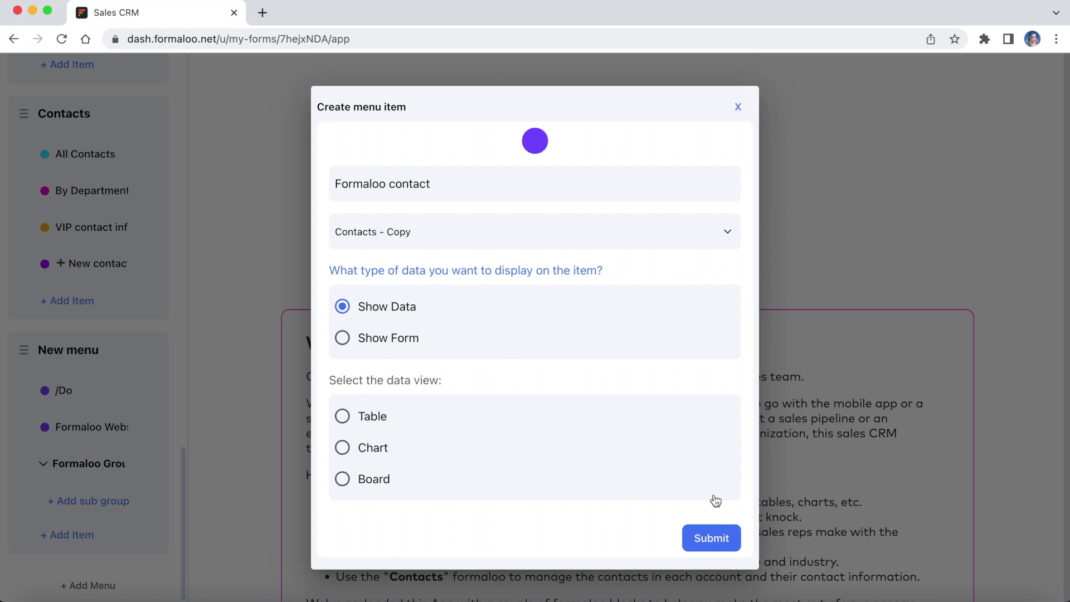
Show Formaloo contact records as a table and save the item
click(342, 417)
click(711, 538)
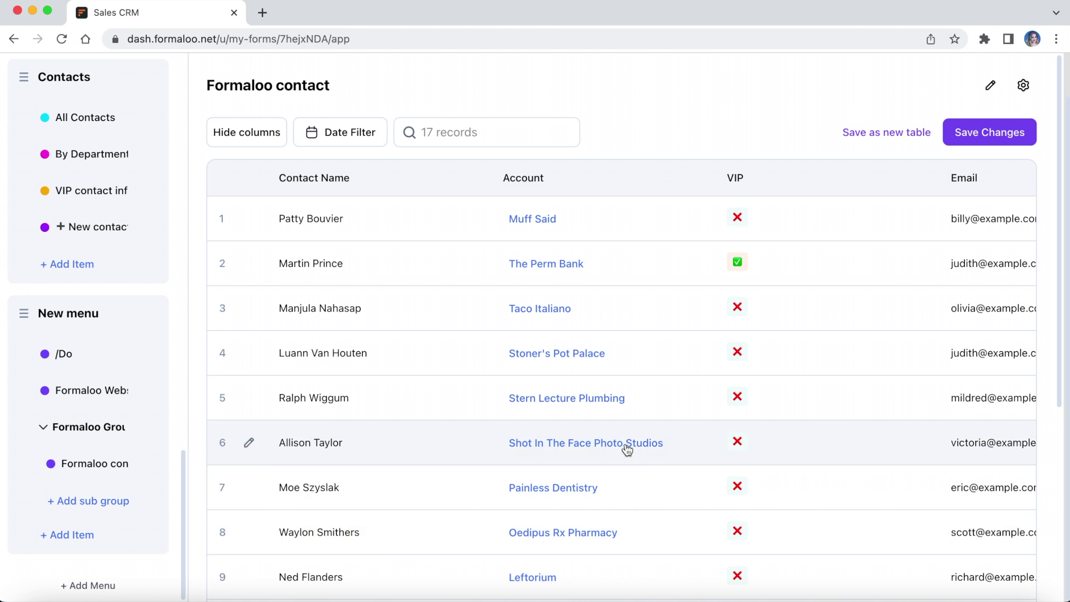
click(343, 140)
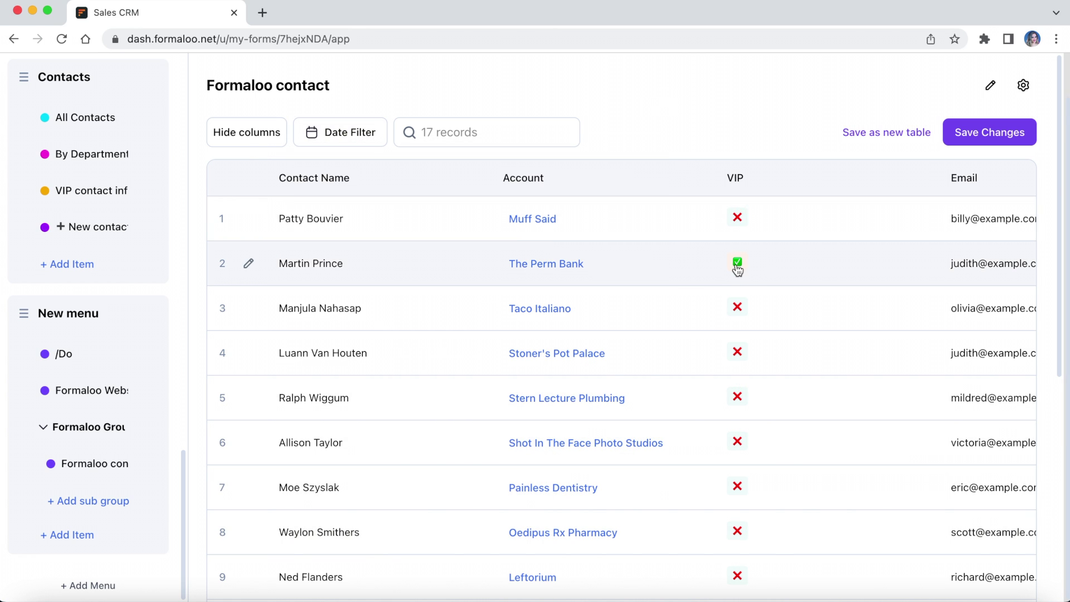
Hide the Account column and save the view as 'New Table'
click(736, 263)
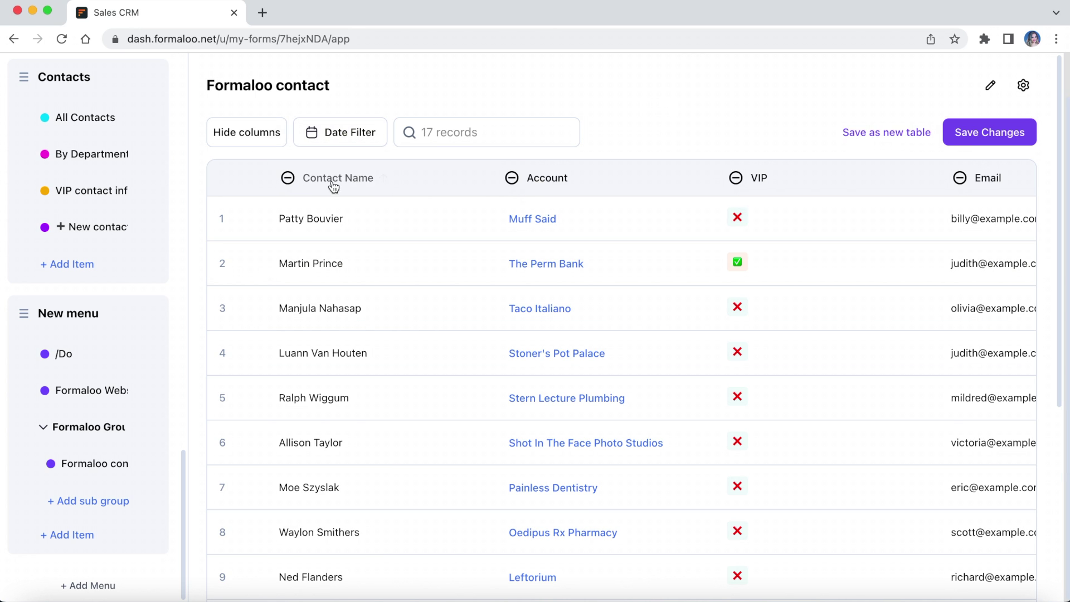
click(511, 177)
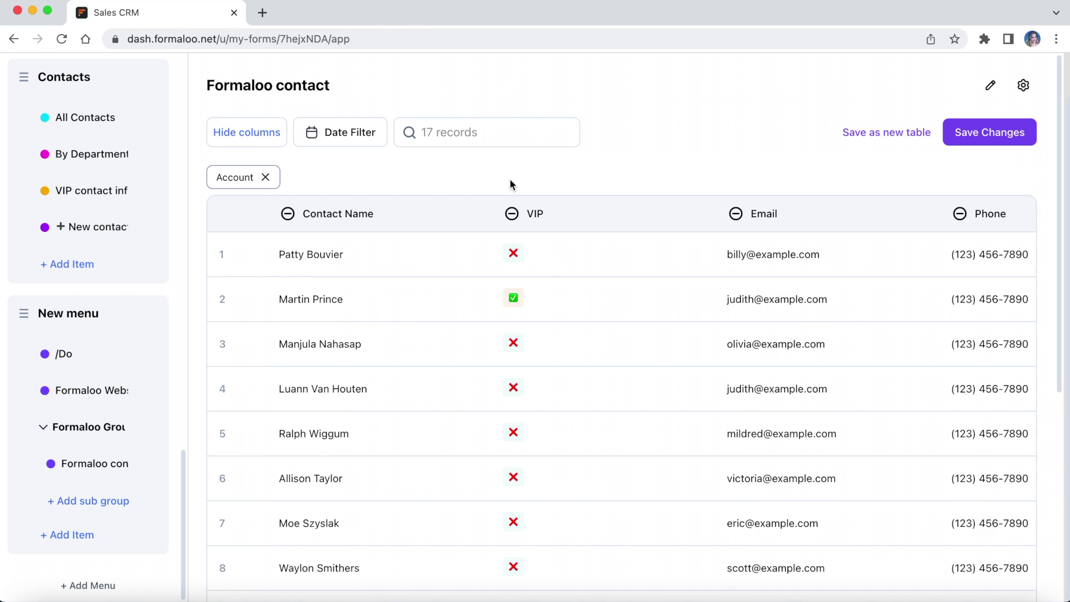
click(891, 136)
click(452, 359)
text(New Table)
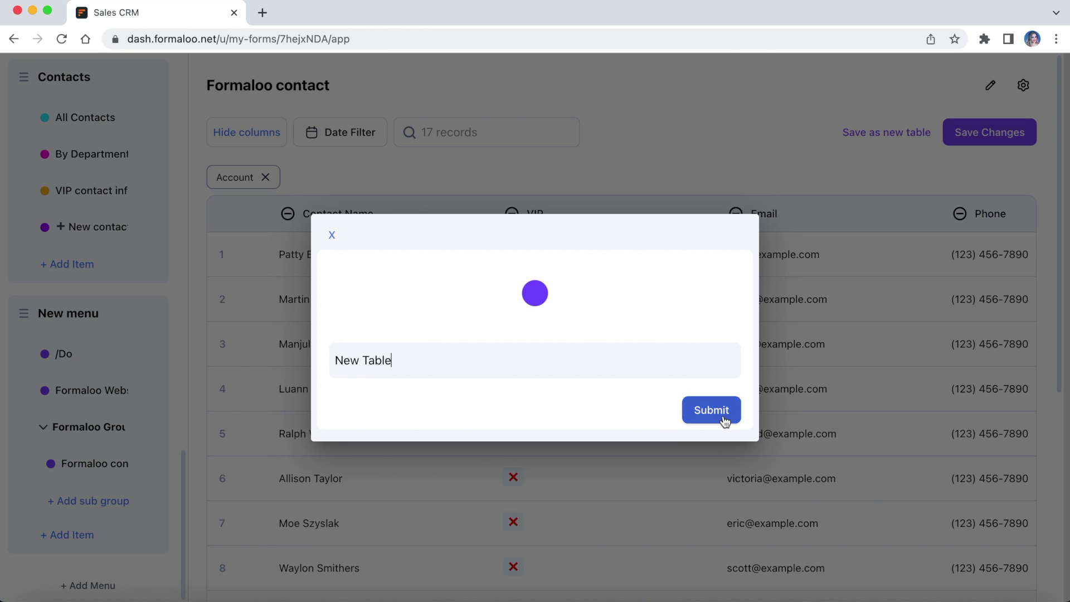
click(712, 409)
click(72, 535)
Add a 'Charts' item charting Opportunities data by Organization, Status and Owner
click(504, 392)
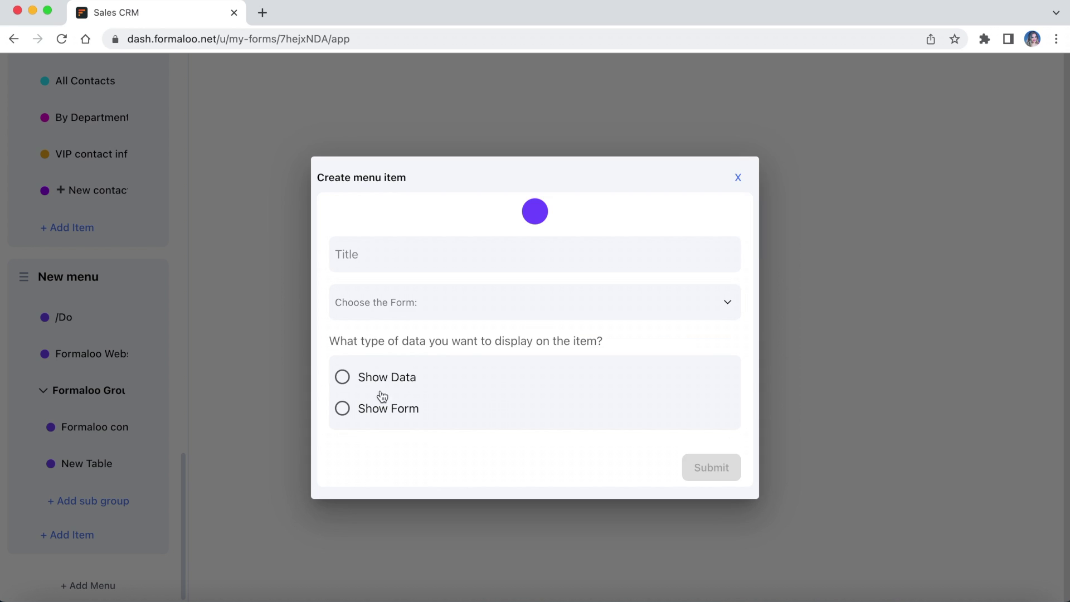
click(341, 376)
click(402, 183)
text(Charts)
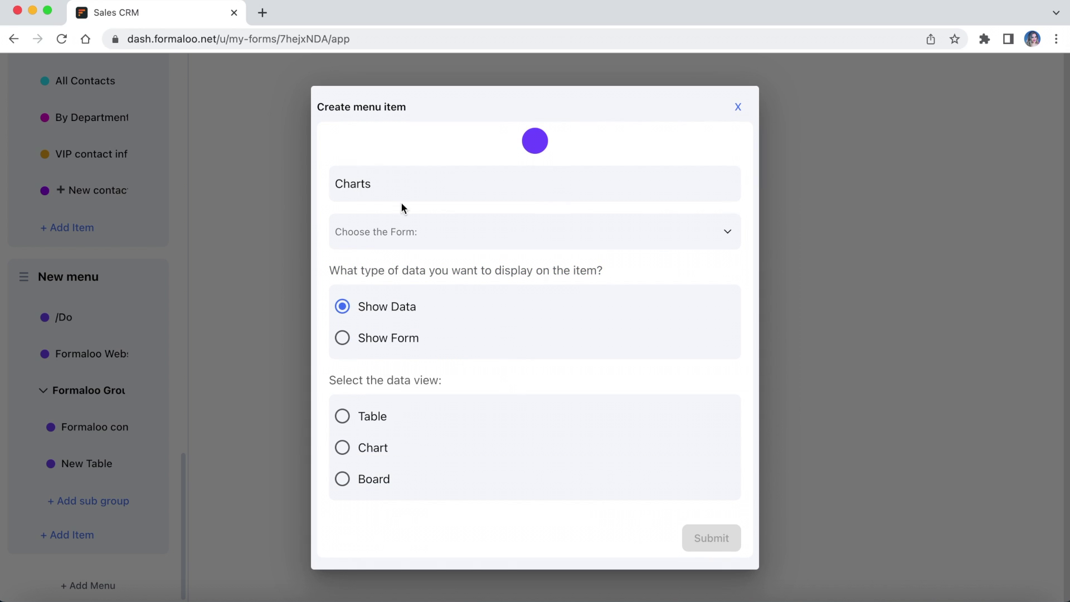
click(402, 232)
click(380, 382)
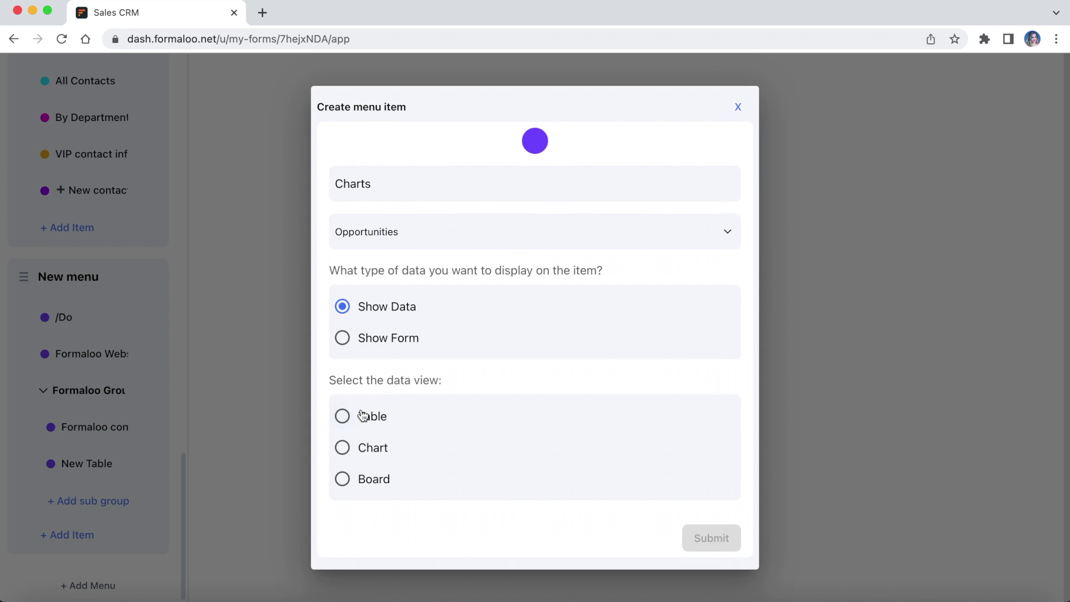
click(343, 448)
scroll(438, 468, down, 2)
click(342, 469)
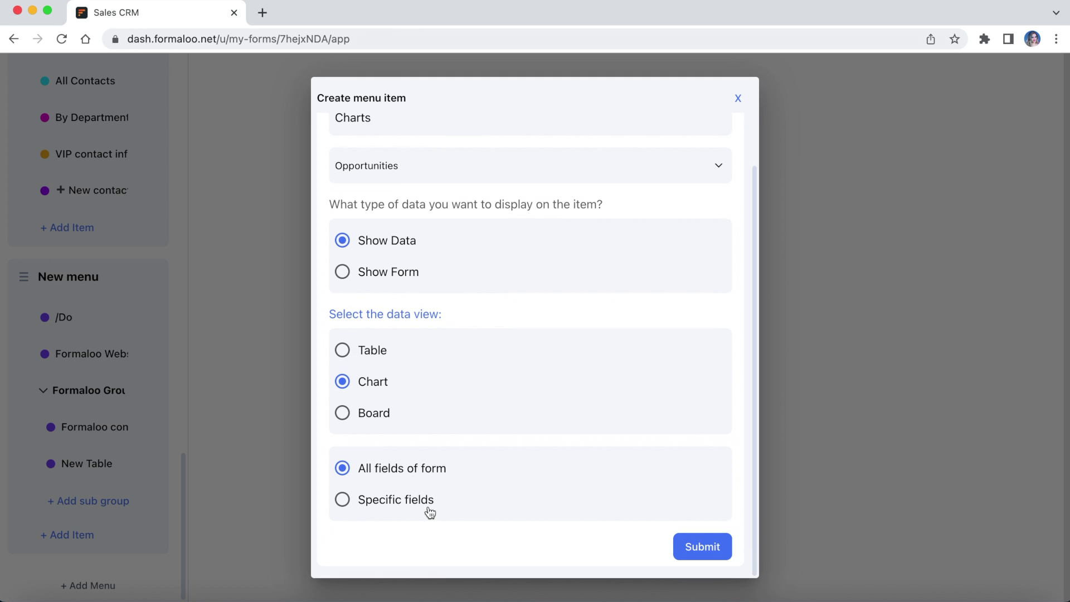
click(342, 499)
scroll(484, 502, down, 3)
click(502, 469)
click(372, 535)
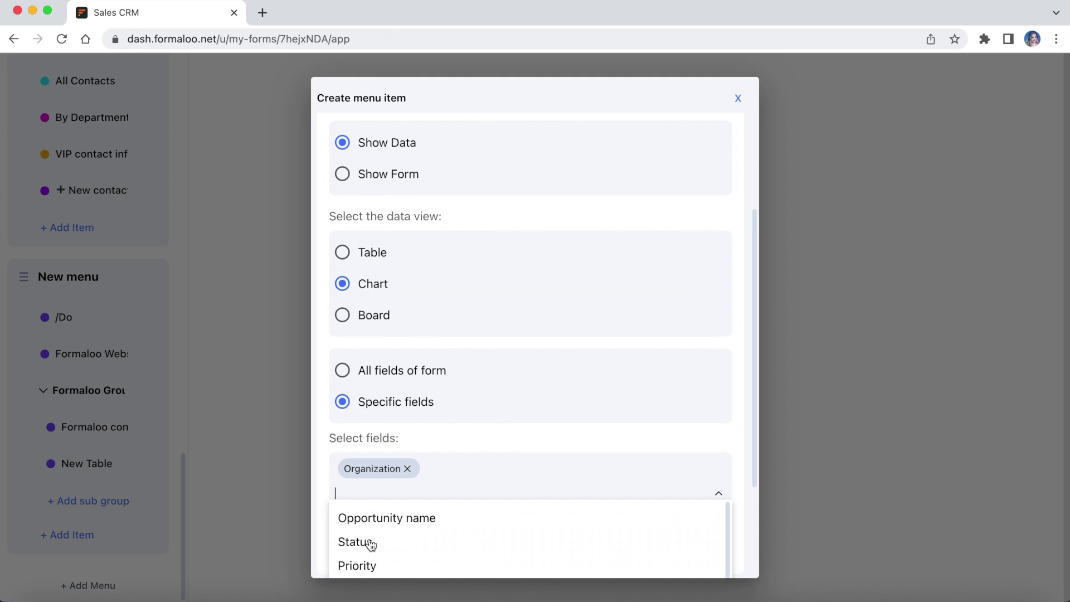
click(356, 566)
click(568, 433)
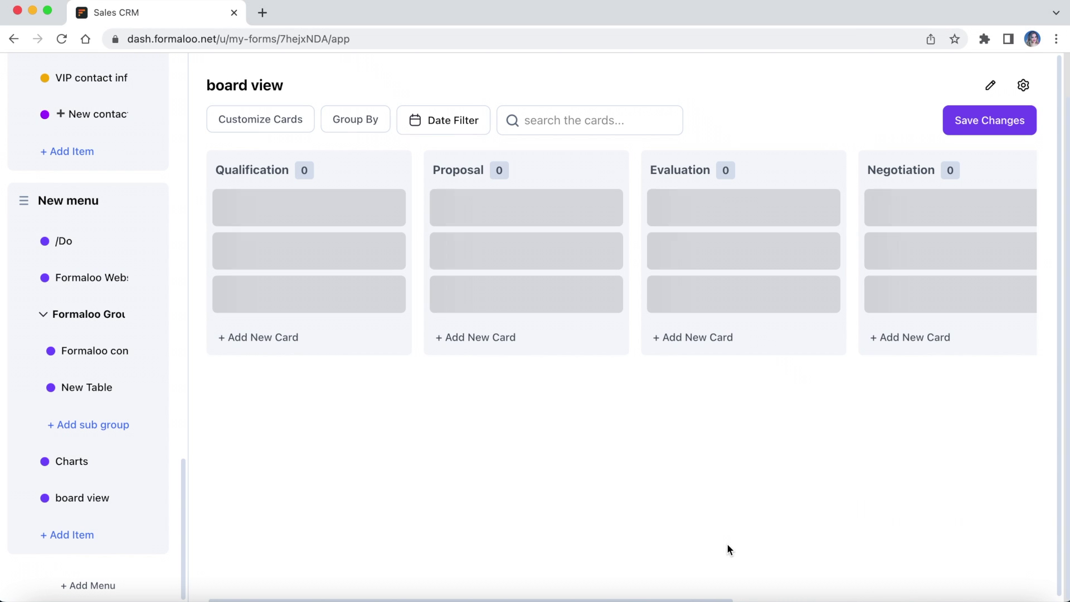
mouse_move(738, 266)
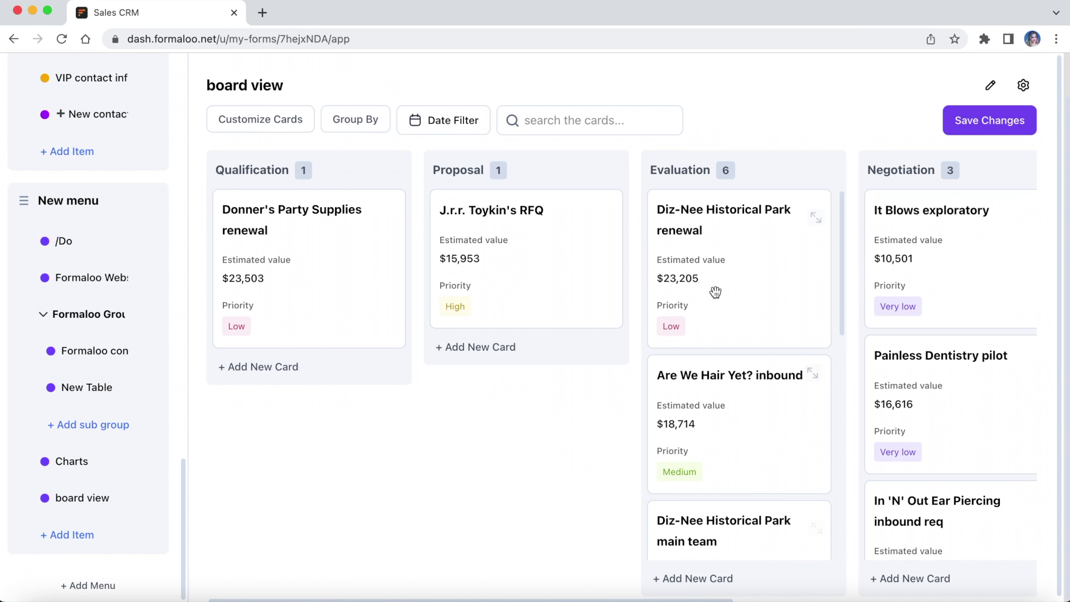
Move Painless Dentistry pilot to Evaluation and Diz-Nee Historical Park renewal to Proposal
mouse_move(899, 408)
mouse_down()
mouse_move(700, 339)
mouse_move(677, 301)
mouse_up()
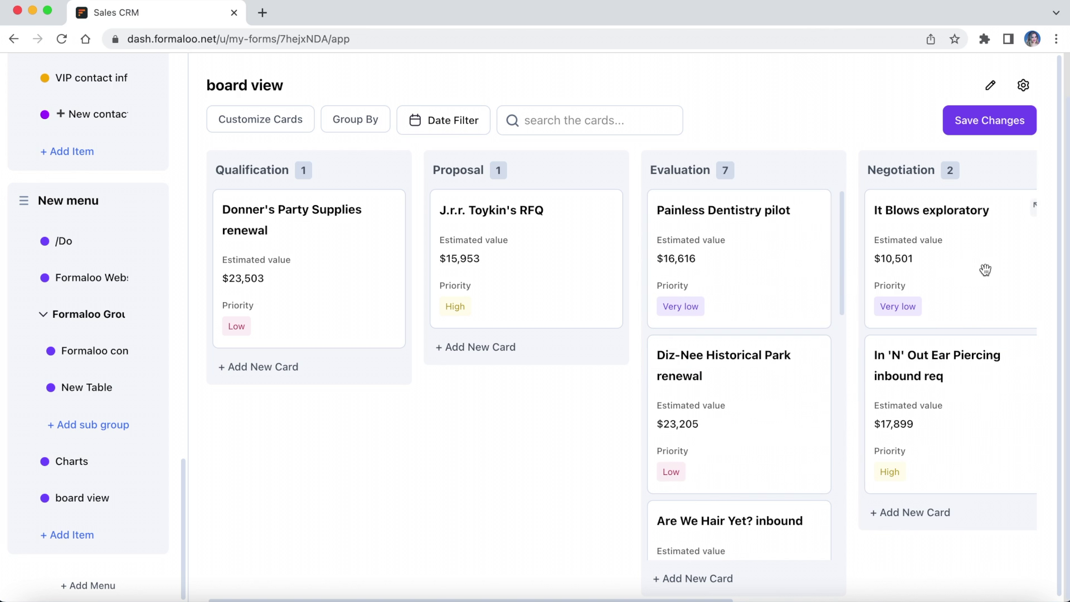
drag(703, 391, 544, 290)
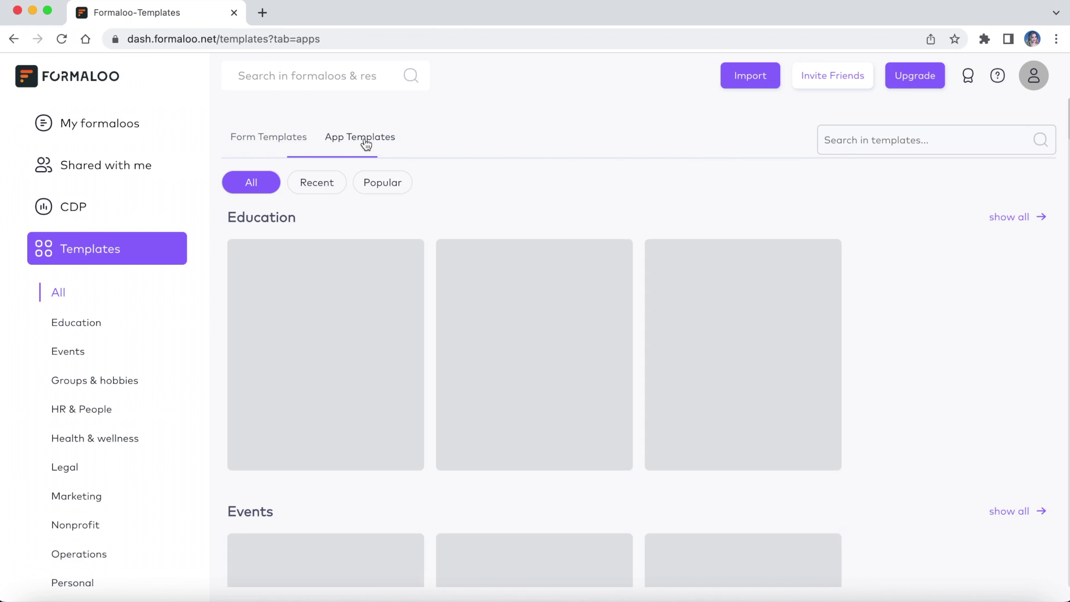
scroll(347, 363, down, 2)
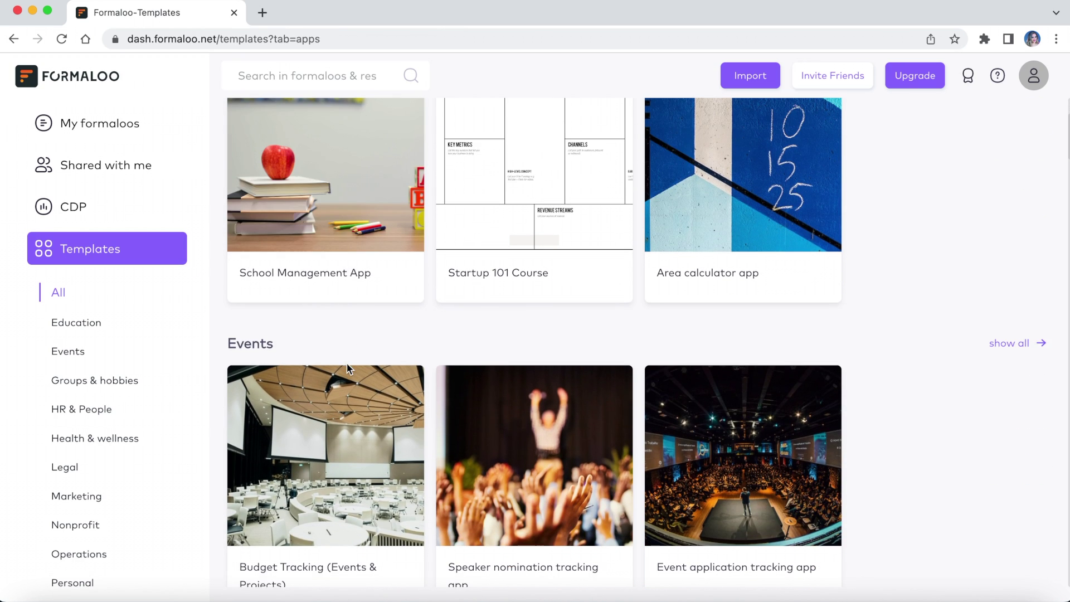
Preview the Budget Tracking app template, then open the Budget Tracking folder in My formaloos
click(324, 494)
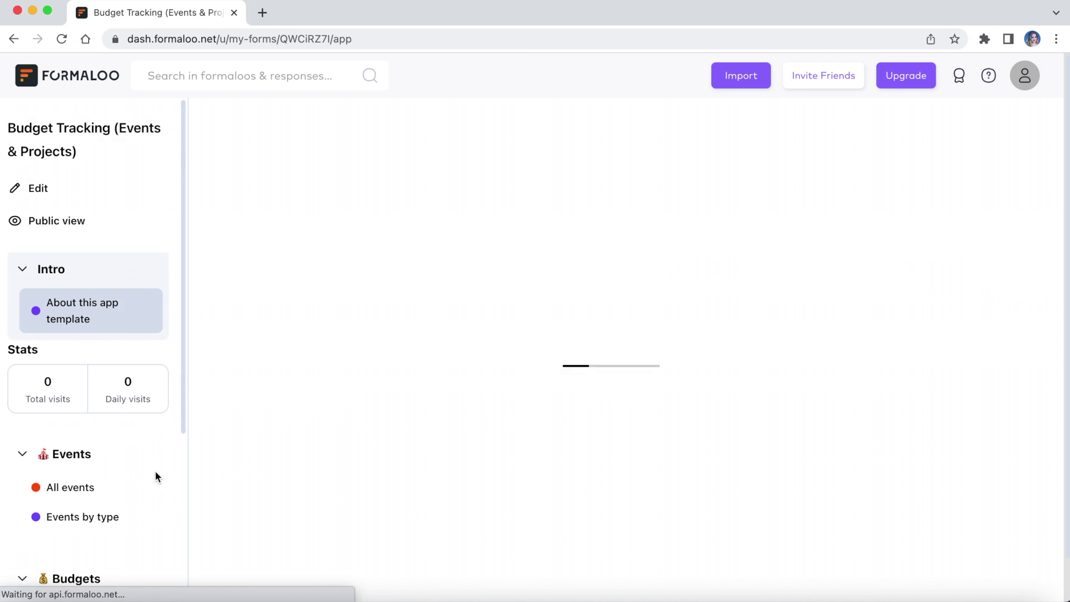
click(116, 77)
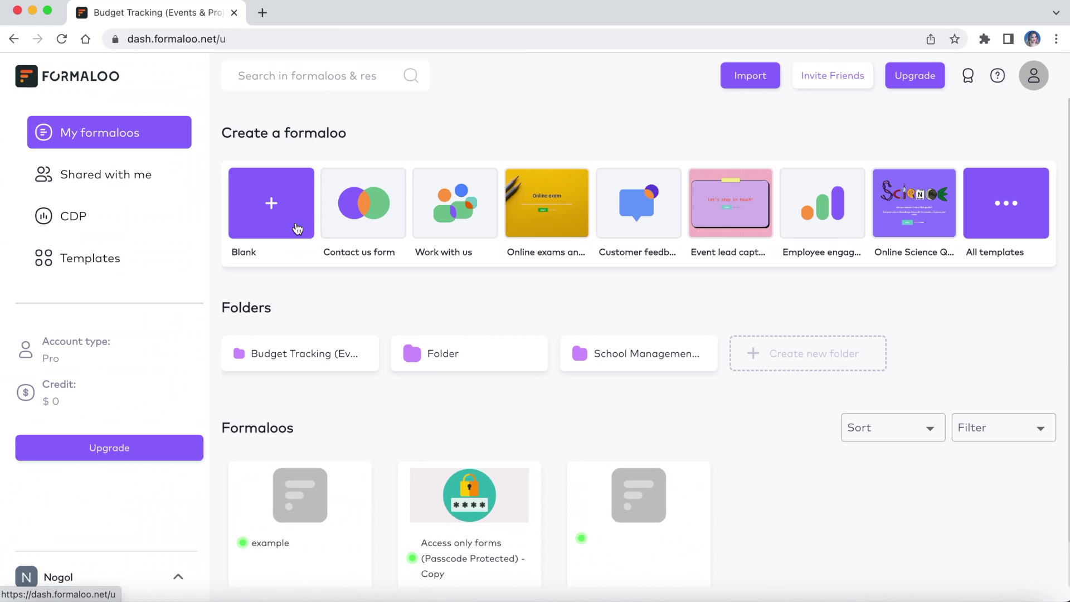
scroll(367, 256, down, 1)
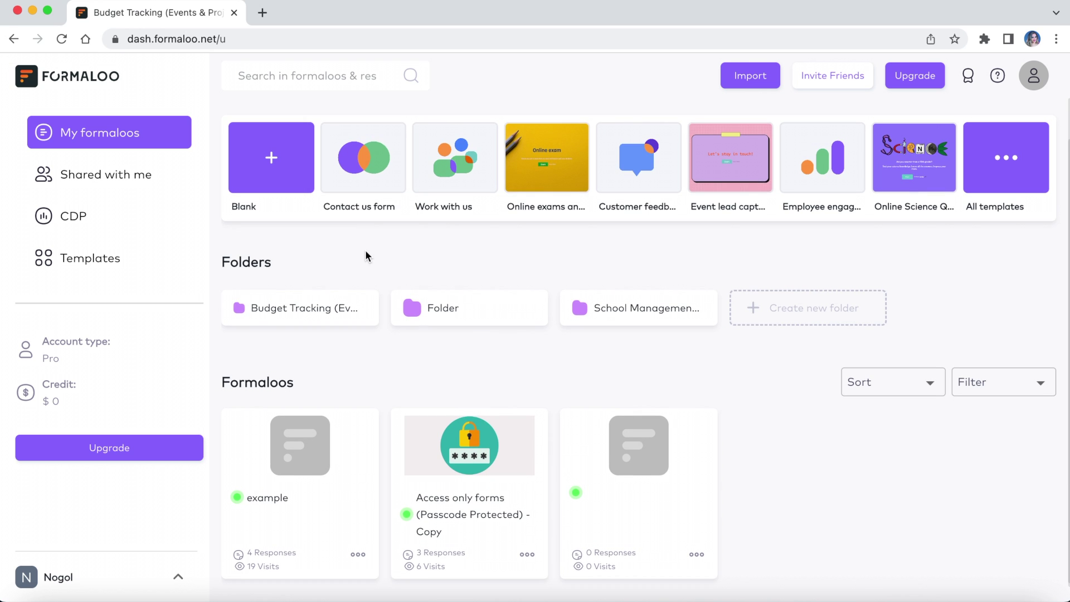
click(282, 314)
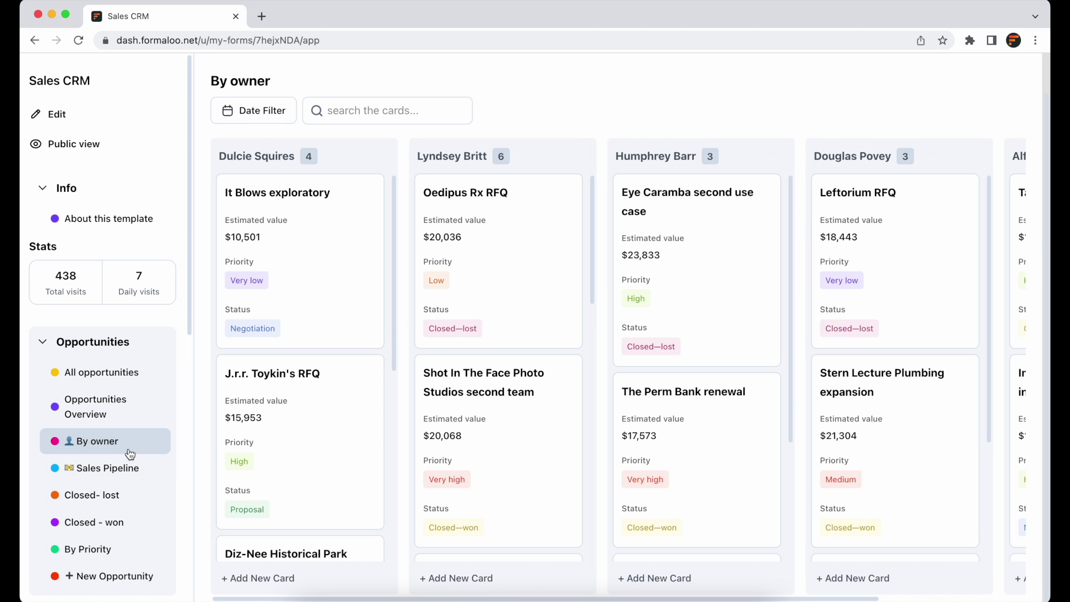
Pass through the Sales Pipeline and New Opportunity pages to the All Interactions table
click(107, 468)
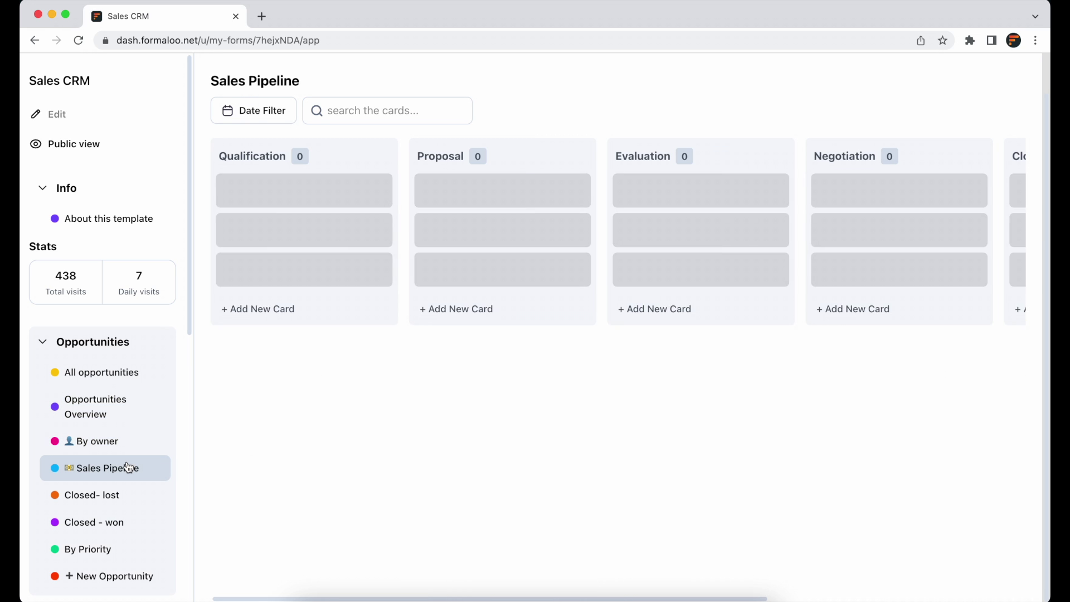
scroll(126, 464, down, 3)
click(126, 467)
scroll(125, 467, down, 2)
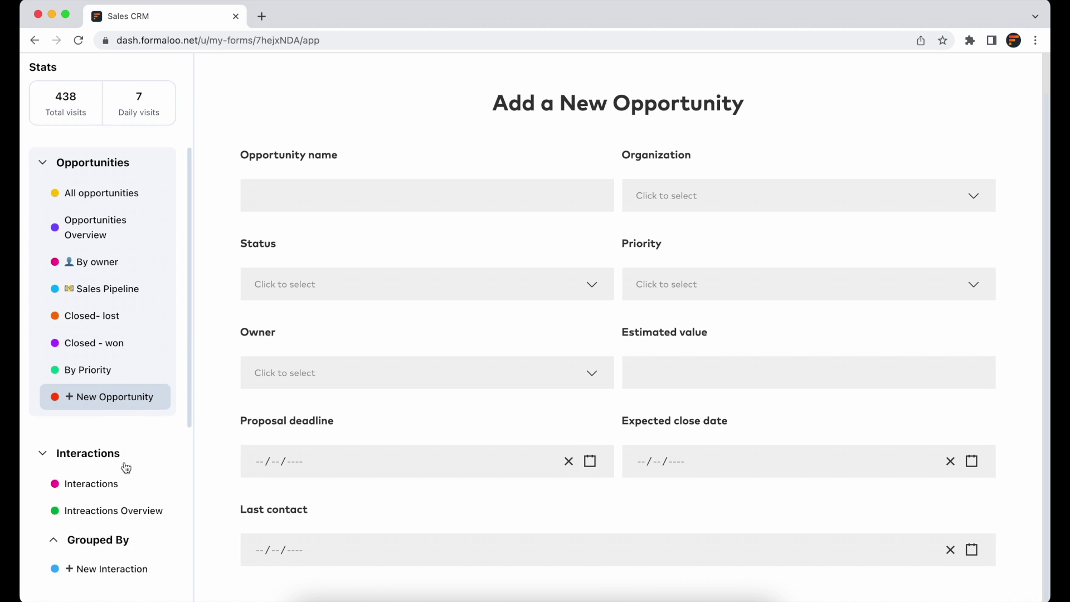
click(125, 467)
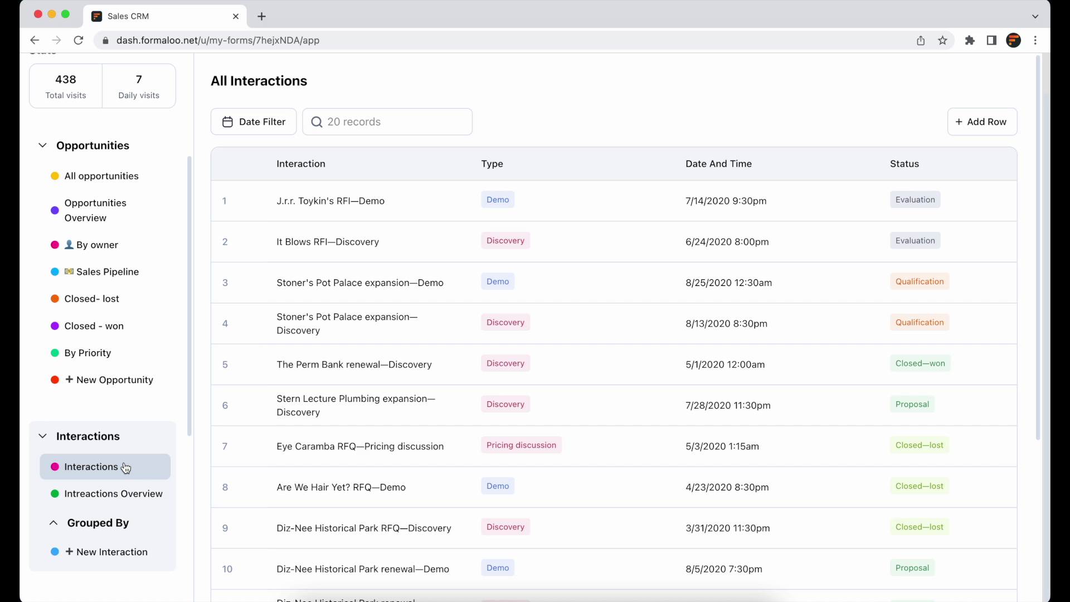